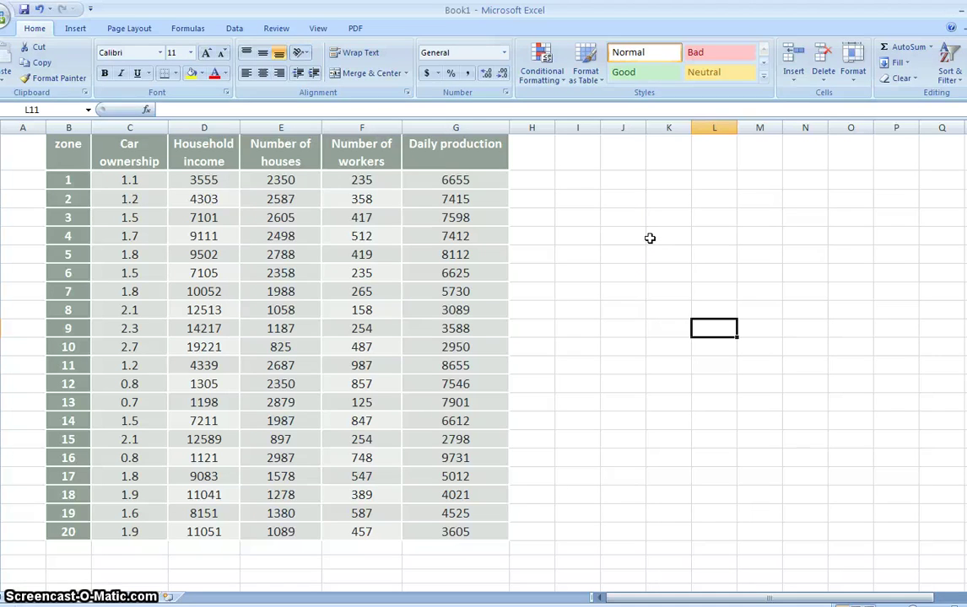
Run a Correlation analysis on C3:G22 with the output matrix starting at I3
{"action": "left_click", "coordinate": [235, 30]}
{"action": "left_click", "coordinate": [867, 50]}
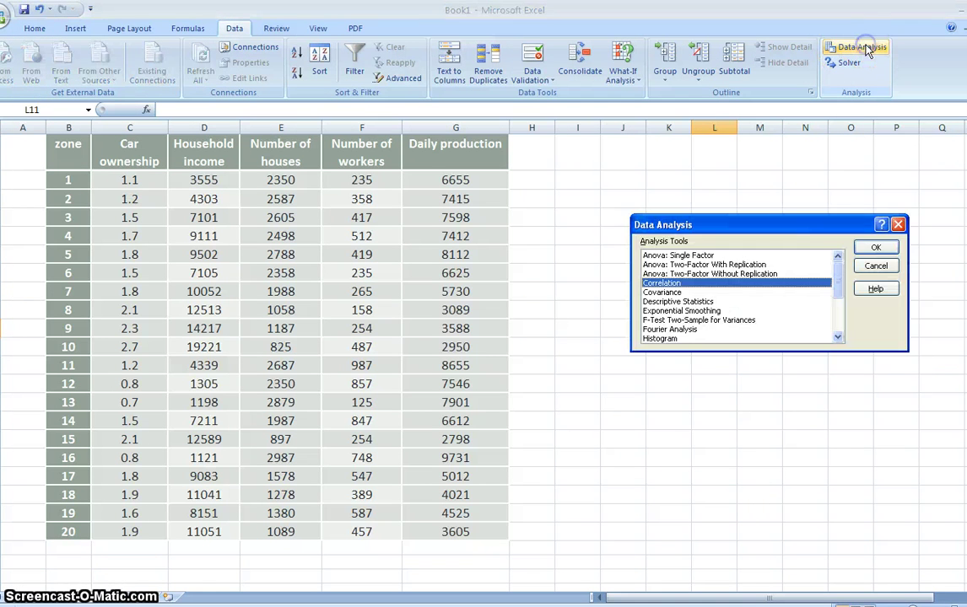
{"action": "left_click", "coordinate": [875, 247]}
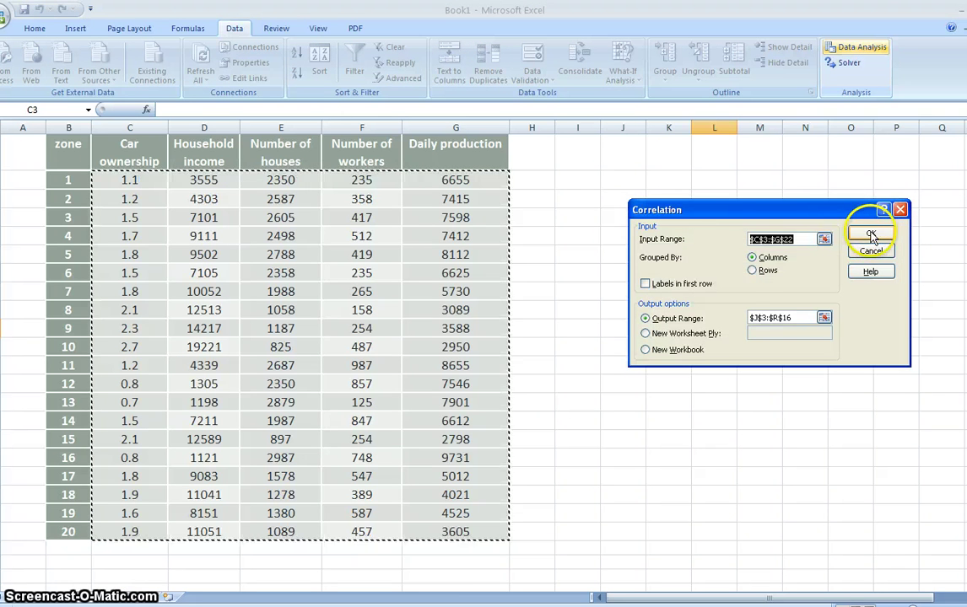
{"action": "left_click", "coordinate": [116, 187]}
{"action": "left_click_drag", "start_coordinate": [117, 187], "coordinate": [471, 536]}
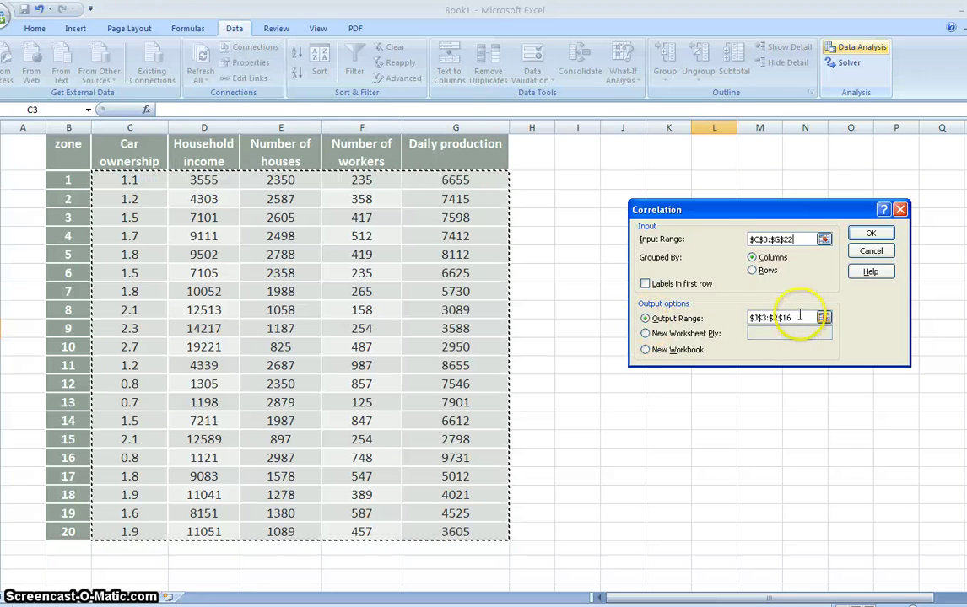
{"action": "left_click_drag", "start_coordinate": [800, 316], "coordinate": [734, 312]}
{"action": "left_click_drag", "start_coordinate": [549, 175], "coordinate": [874, 343]}
{"action": "left_click", "coordinate": [862, 233]}
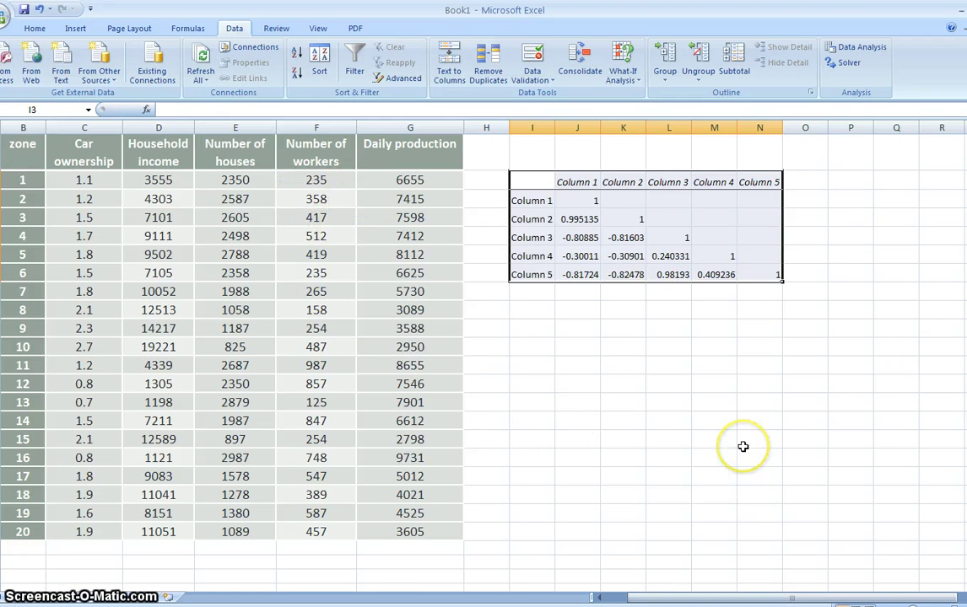
Color the Column 5 correlations in J8:L8 (-0.81724, -0.82478, 0.98193) red
{"action": "left_click", "coordinate": [586, 276]}
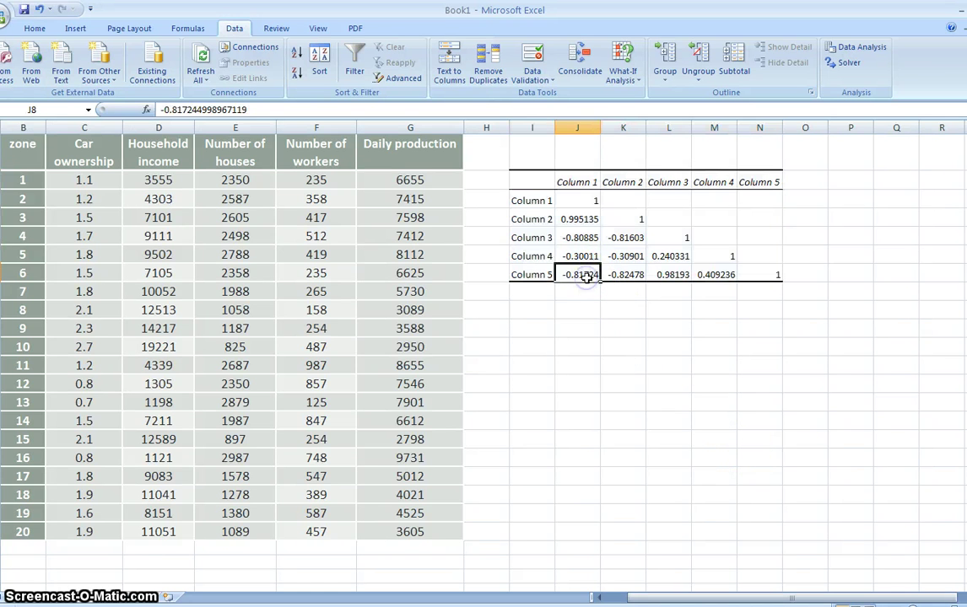
{"action": "left_click", "coordinate": [682, 276], "text": "shift"}
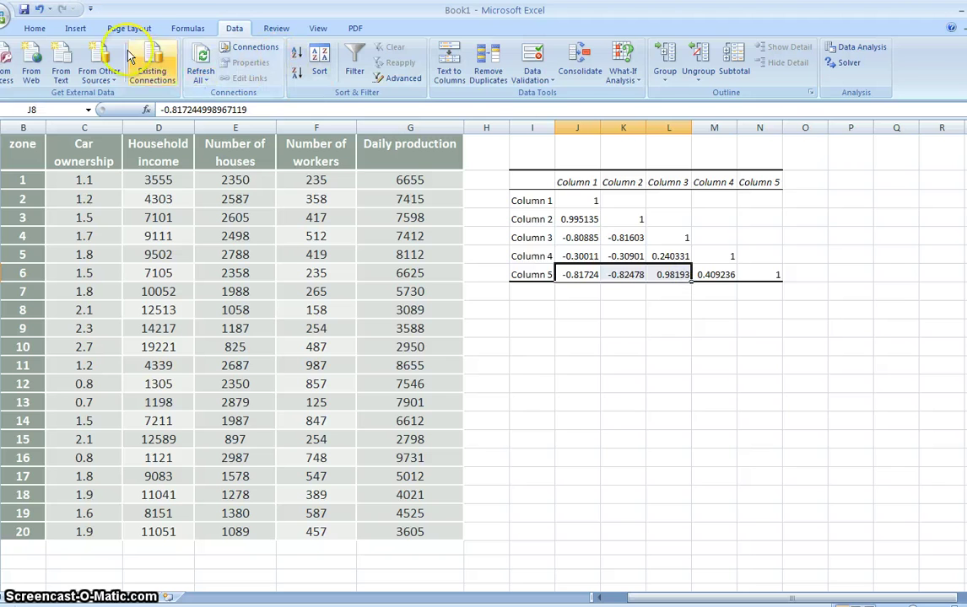
{"action": "left_click", "coordinate": [37, 29]}
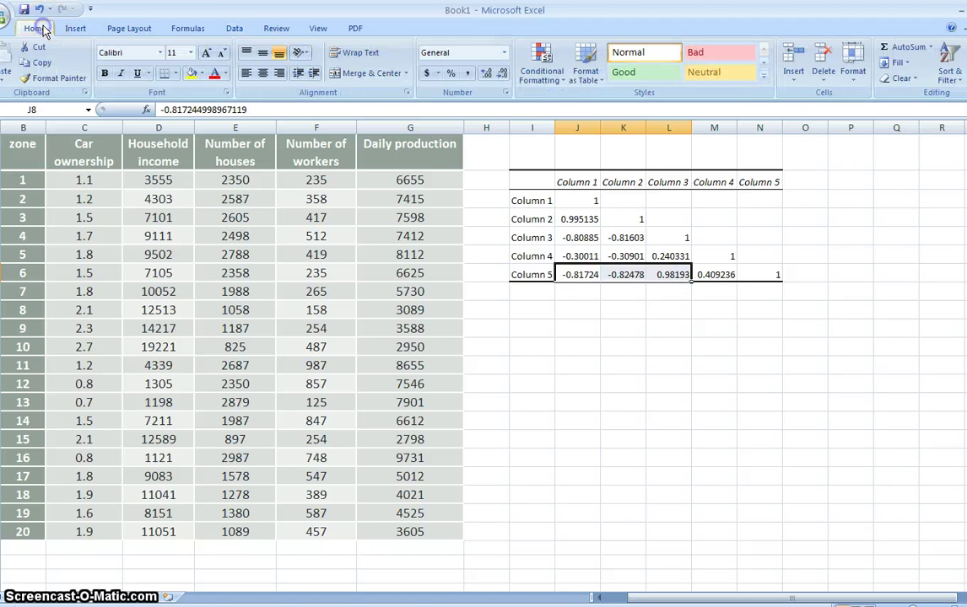
{"action": "left_click", "coordinate": [215, 73]}
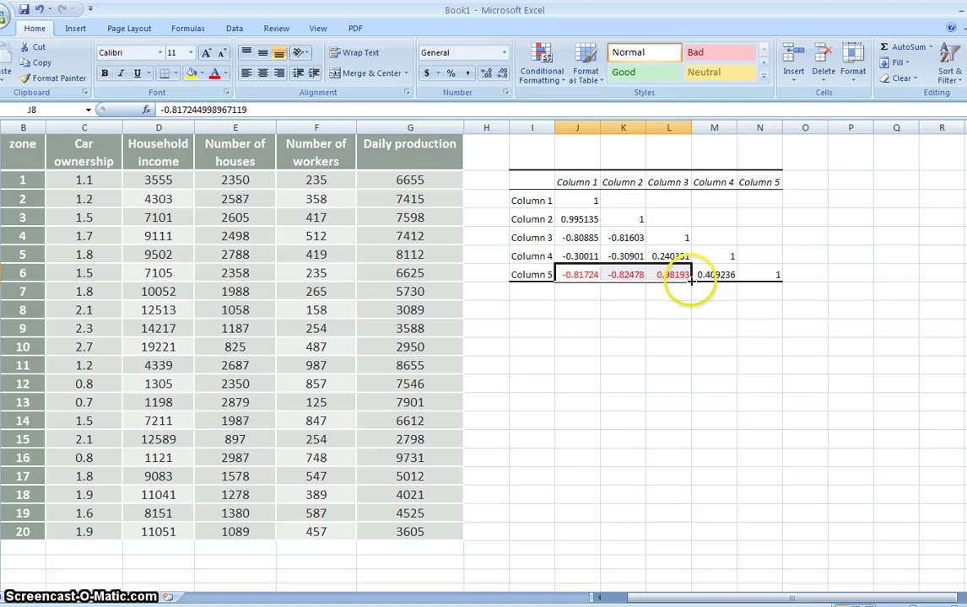
{"action": "left_click", "coordinate": [715, 275]}
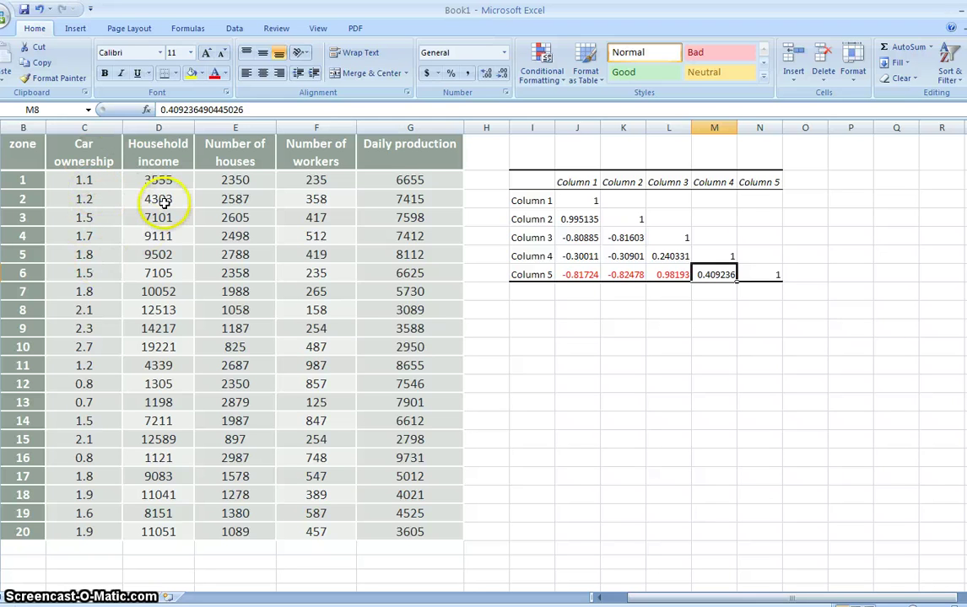
{"action": "left_click", "coordinate": [576, 219]}
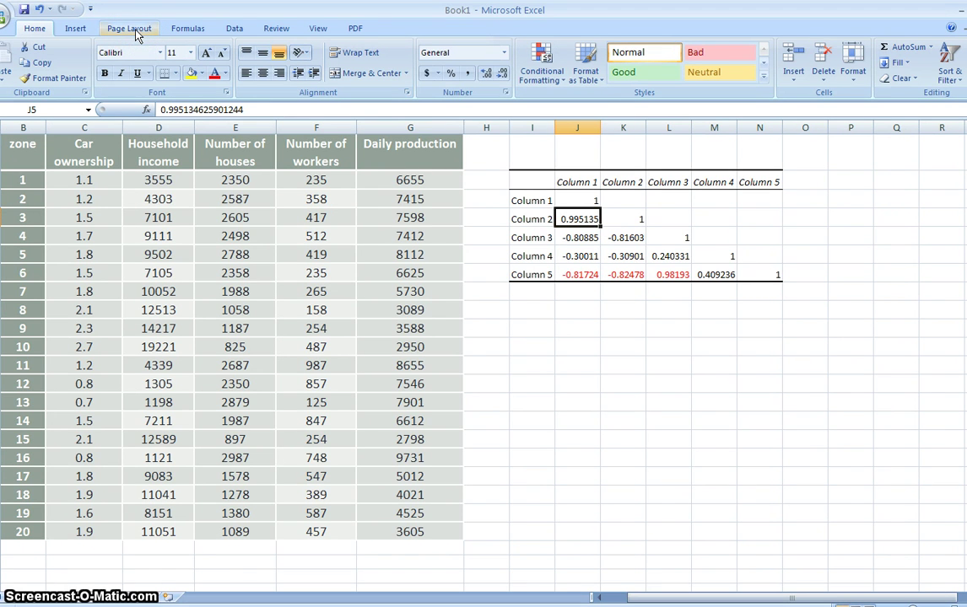
Regress daily production (G3:G22) on household income and houses (D3:E22), outputting at I10
{"action": "left_click", "coordinate": [230, 32]}
{"action": "left_click", "coordinate": [868, 49]}
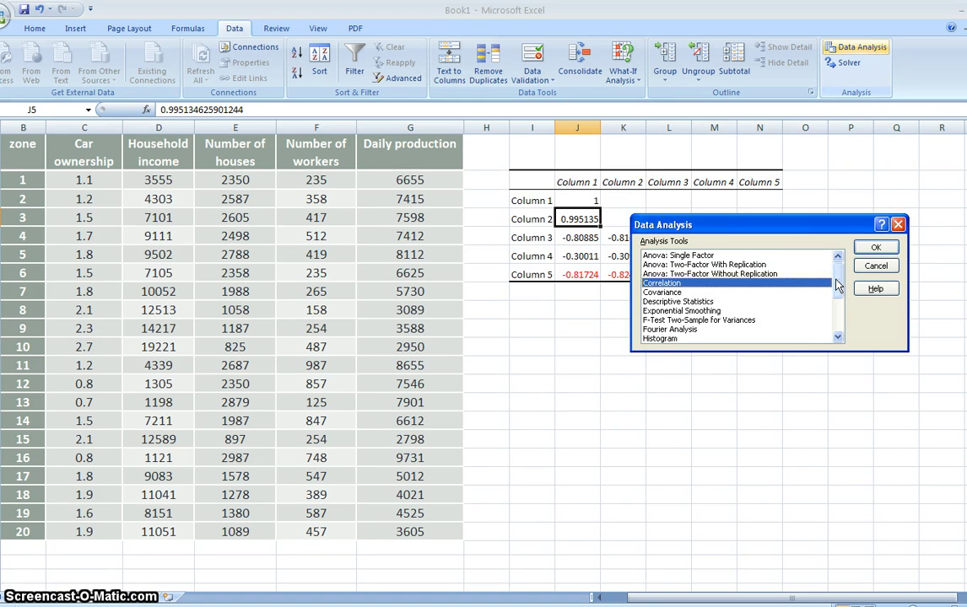
{"action": "left_click_drag", "start_coordinate": [836, 282], "coordinate": [836, 305]}
{"action": "left_click", "coordinate": [673, 321]}
{"action": "left_click", "coordinate": [886, 247]}
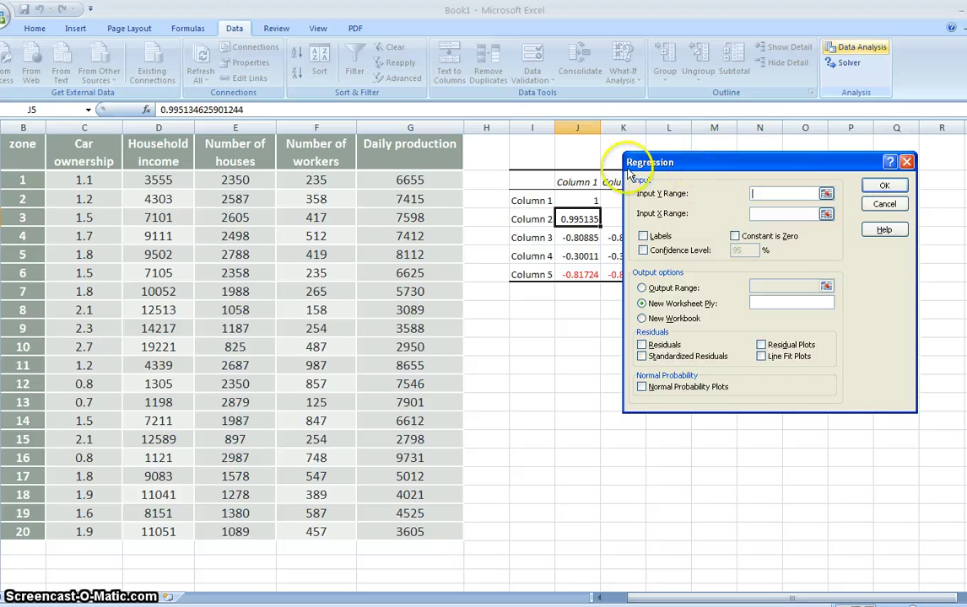
{"action": "left_click_drag", "start_coordinate": [413, 179], "coordinate": [377, 532]}
{"action": "left_click", "coordinate": [753, 215]}
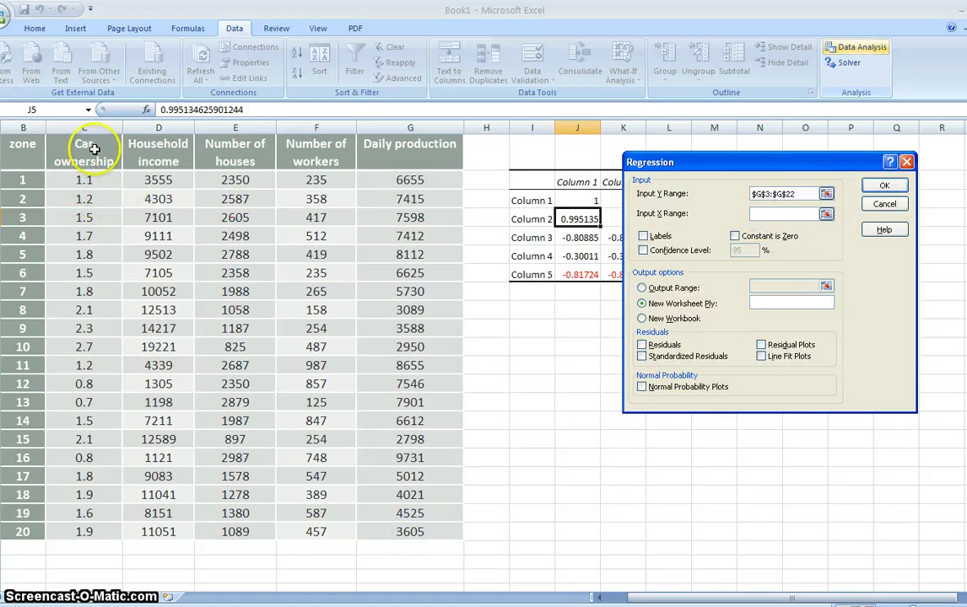
{"action": "left_click_drag", "start_coordinate": [150, 180], "coordinate": [242, 532]}
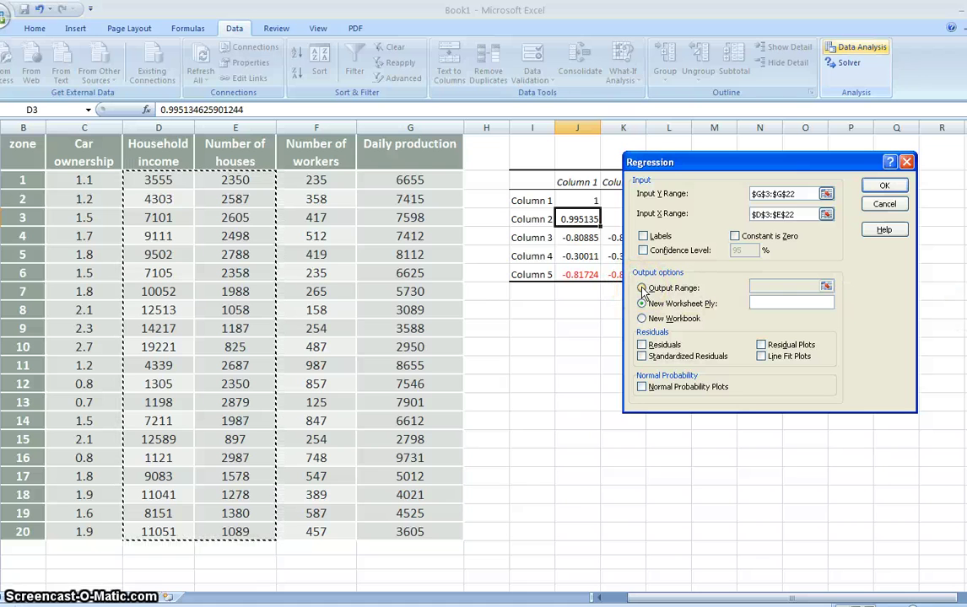
{"action": "left_click", "coordinate": [643, 289]}
{"action": "left_click", "coordinate": [773, 287]}
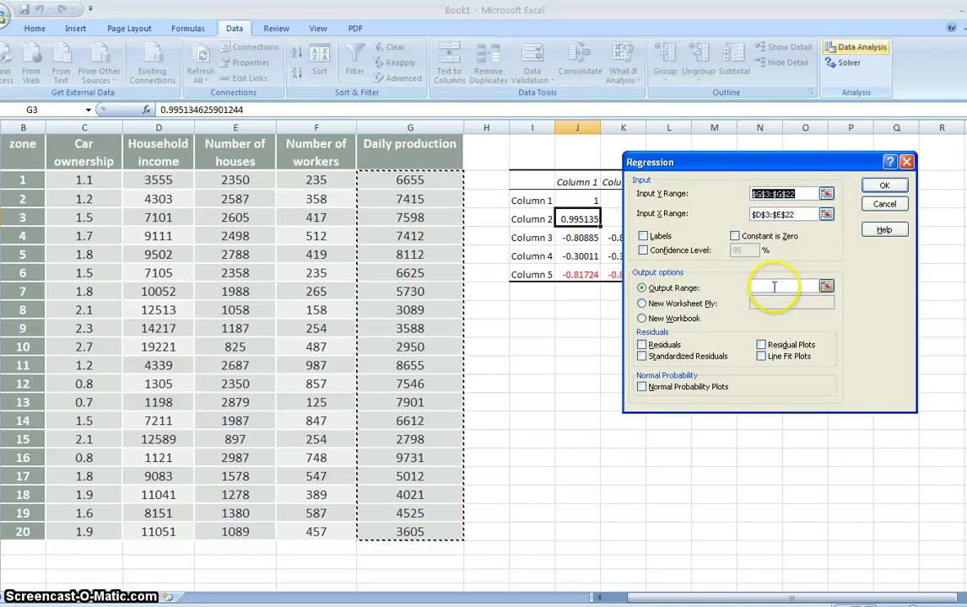
{"action": "left_click_drag", "start_coordinate": [546, 318], "coordinate": [960, 533]}
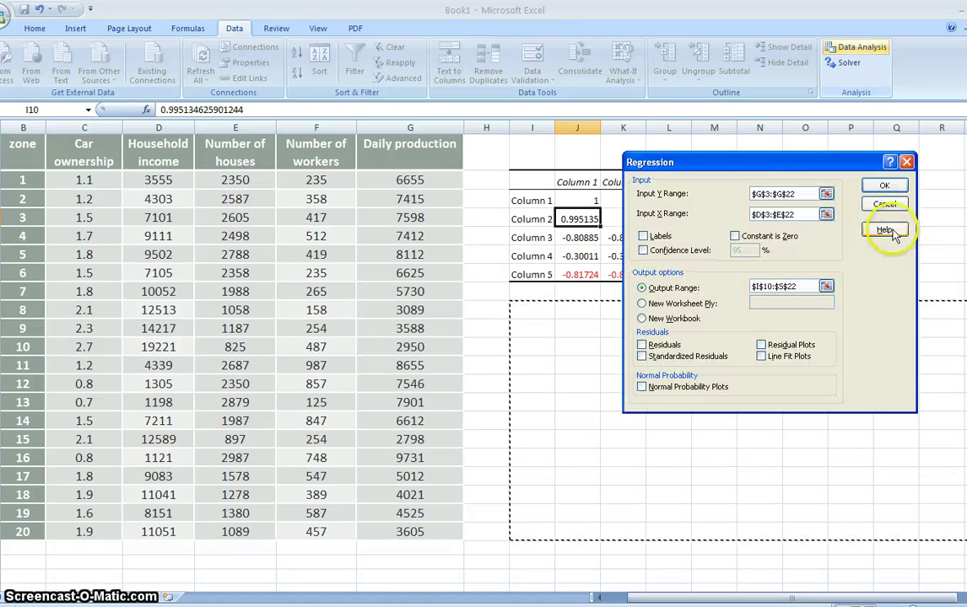
{"action": "left_click", "coordinate": [884, 185]}
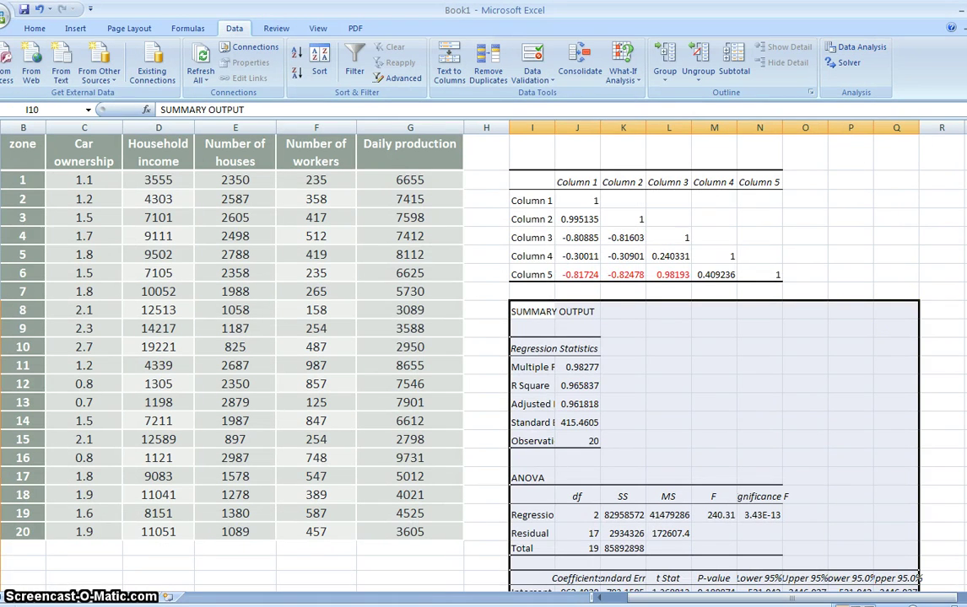
{"action": "left_click_drag", "start_coordinate": [961, 493], "coordinate": [961, 508]}
{"action": "scroll", "coordinate": [432, 324], "scroll_direction": "down", "scroll_amount": 3}
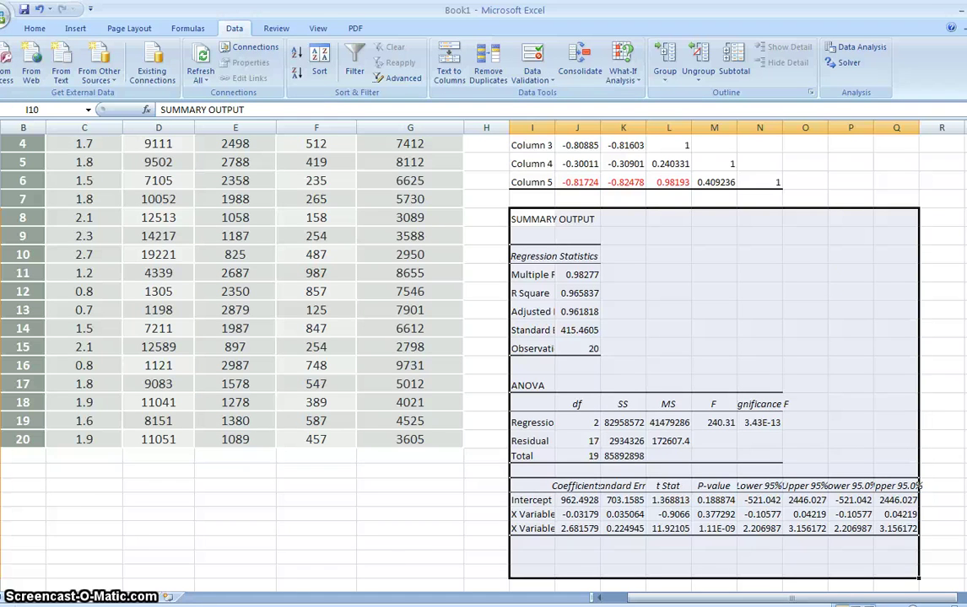
{"action": "scroll", "coordinate": [135, 219], "scroll_direction": "up", "scroll_amount": 2}
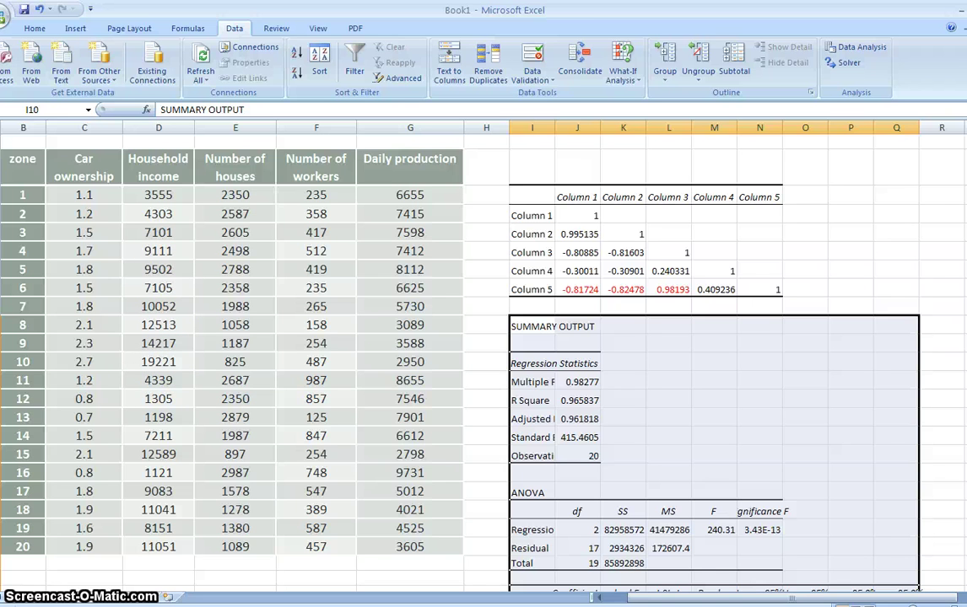
{"action": "scroll", "coordinate": [484, 337], "scroll_direction": "down", "scroll_amount": 1}
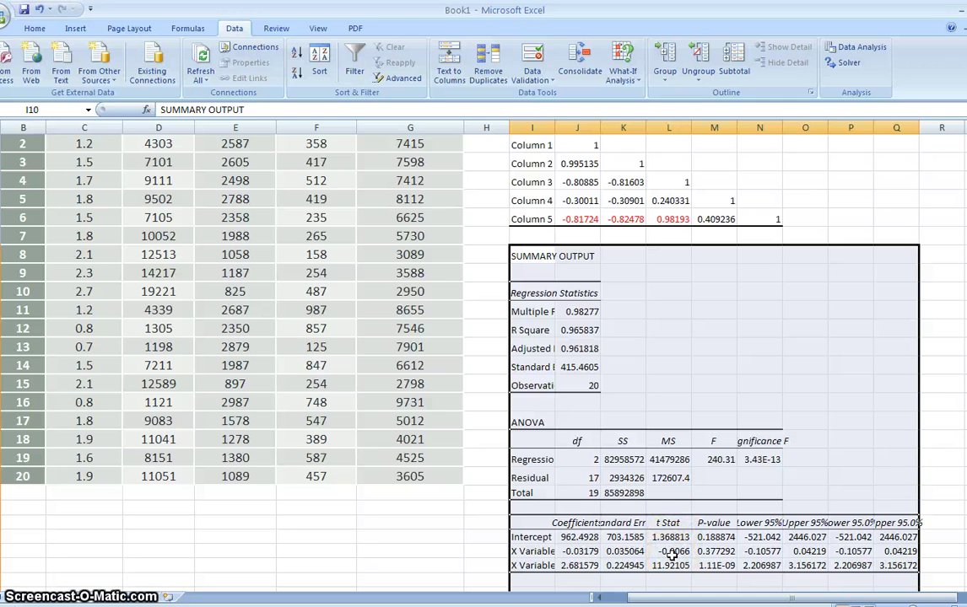
{"action": "scroll", "coordinate": [673, 554], "scroll_direction": "up", "scroll_amount": 1}
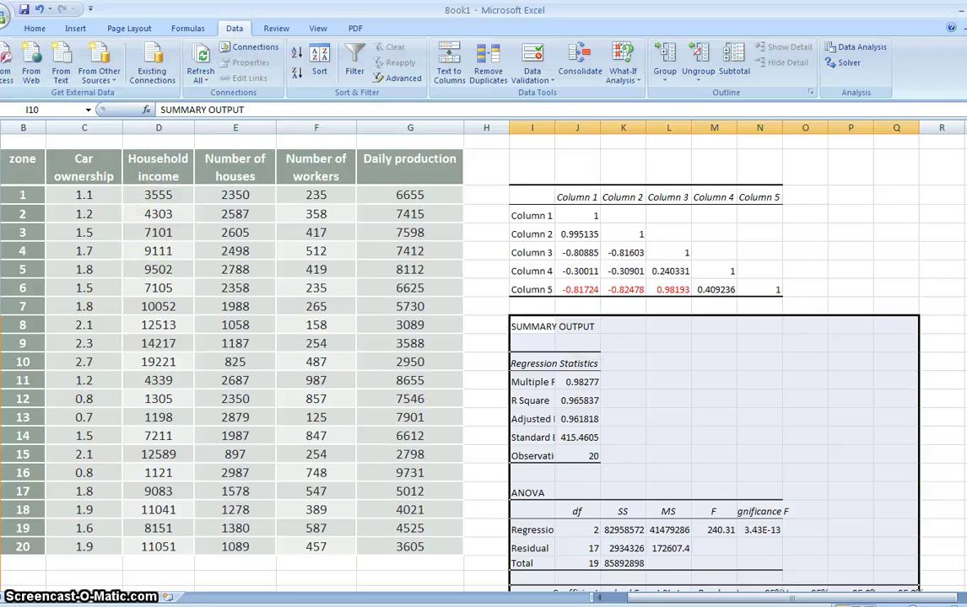
{"action": "left_click_drag", "start_coordinate": [962, 452], "coordinate": [961, 456]}
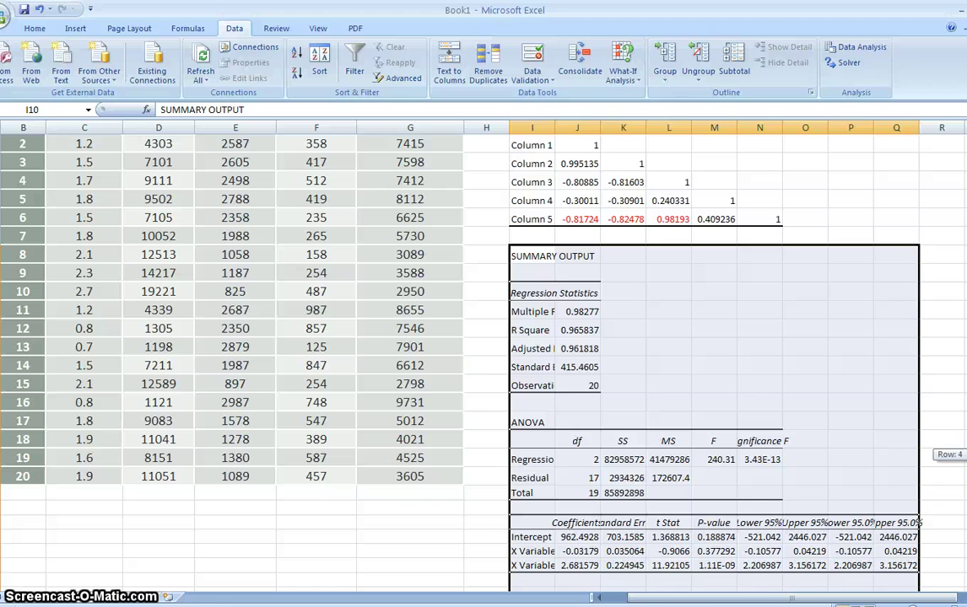
Rerun the regression with X range E3:E22 and Constant is Zero, overwriting the previous output
{"action": "left_click", "coordinate": [854, 51]}
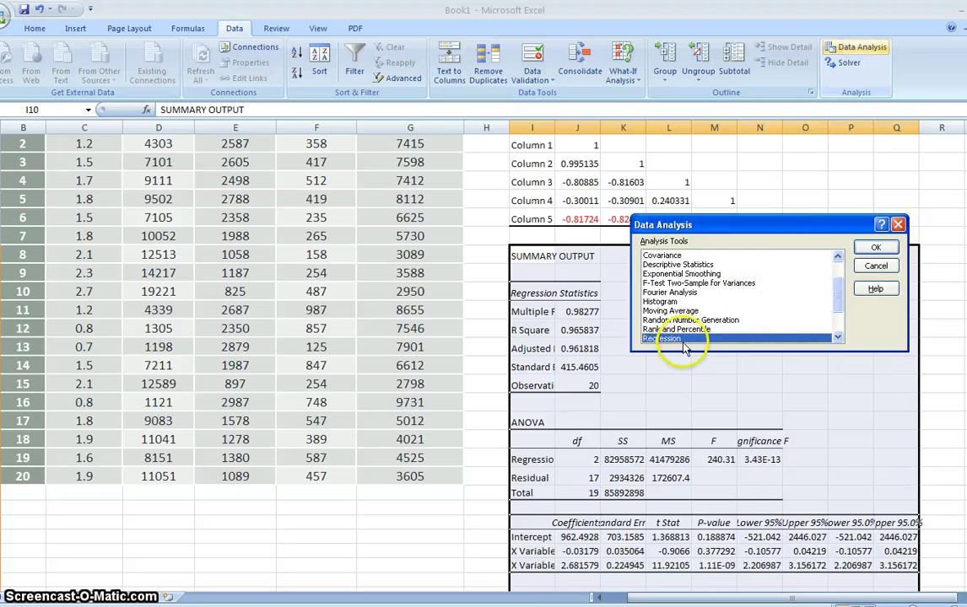
{"action": "left_click", "coordinate": [875, 247]}
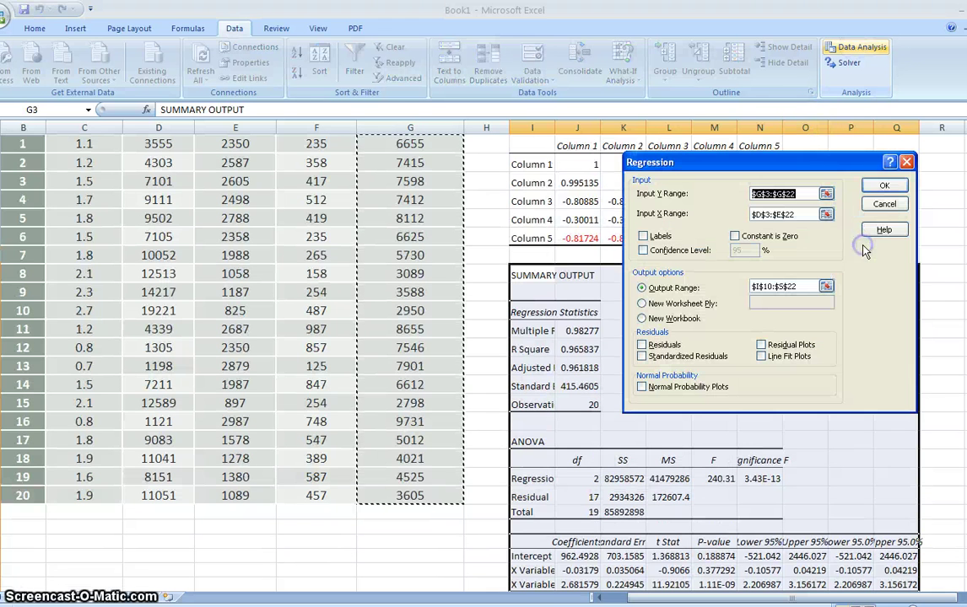
{"action": "left_click", "coordinate": [798, 217]}
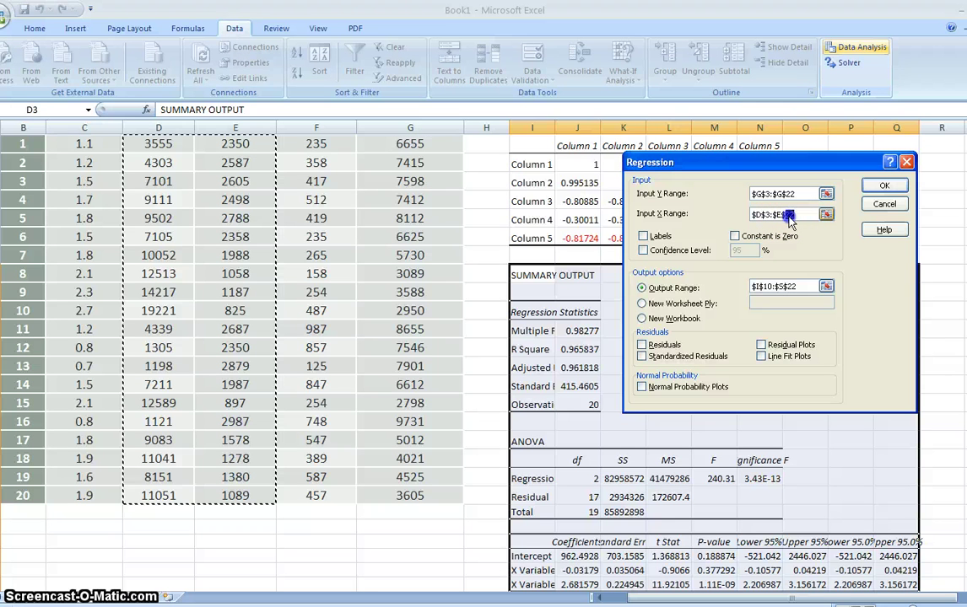
{"action": "left_click_drag", "start_coordinate": [789, 221], "coordinate": [218, 532]}
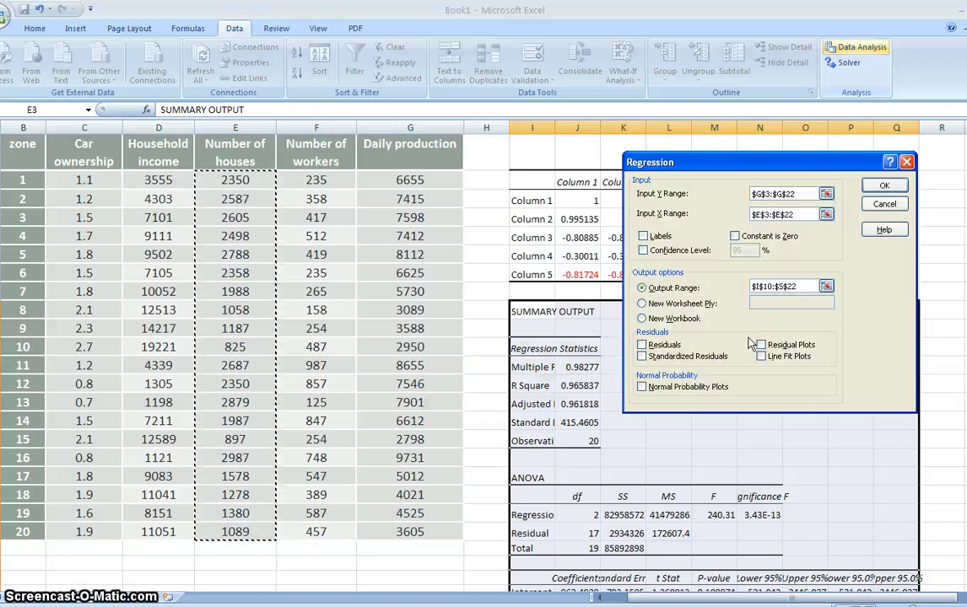
{"action": "left_click", "coordinate": [679, 377]}
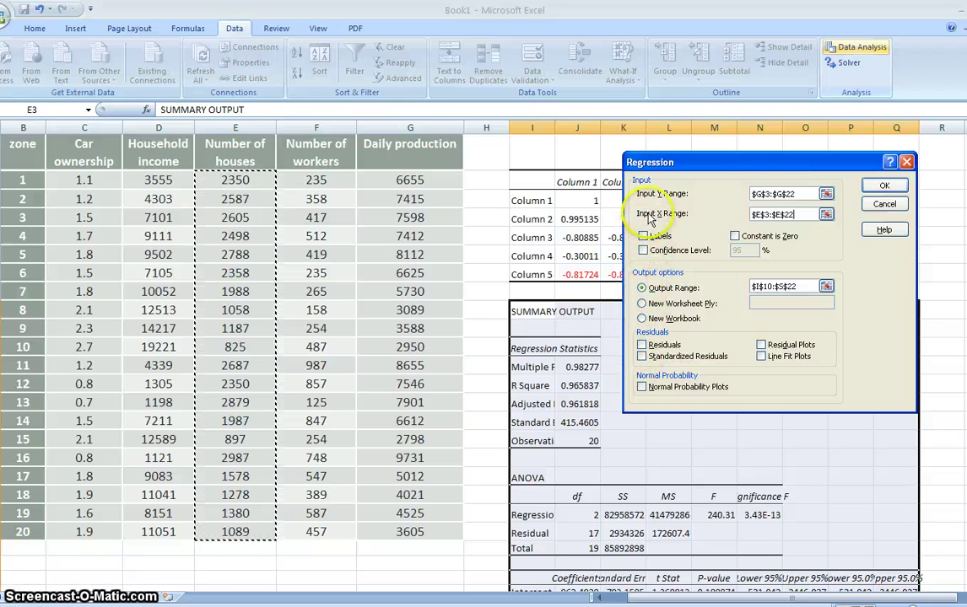
{"action": "left_click", "coordinate": [734, 237]}
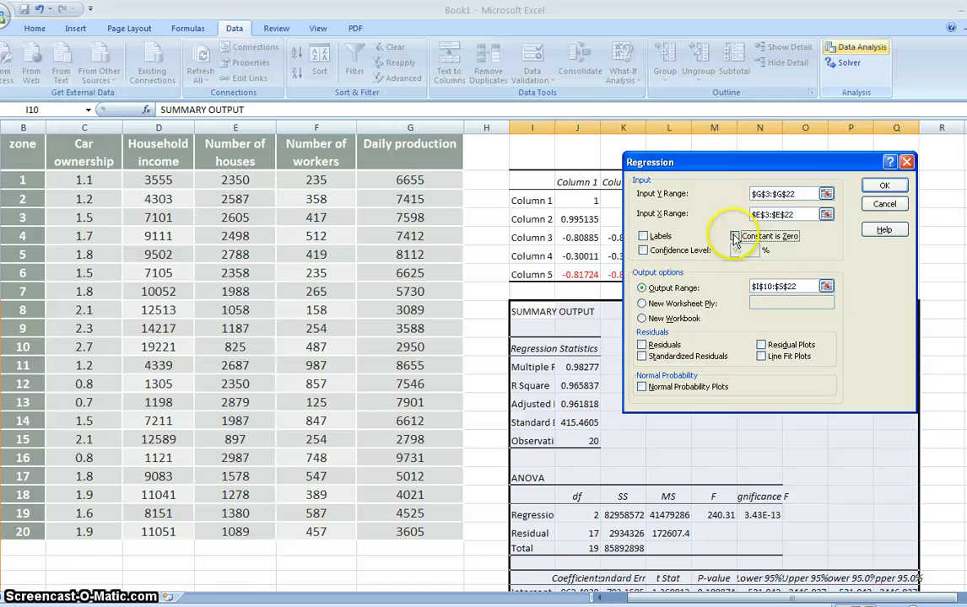
{"action": "left_click", "coordinate": [884, 185]}
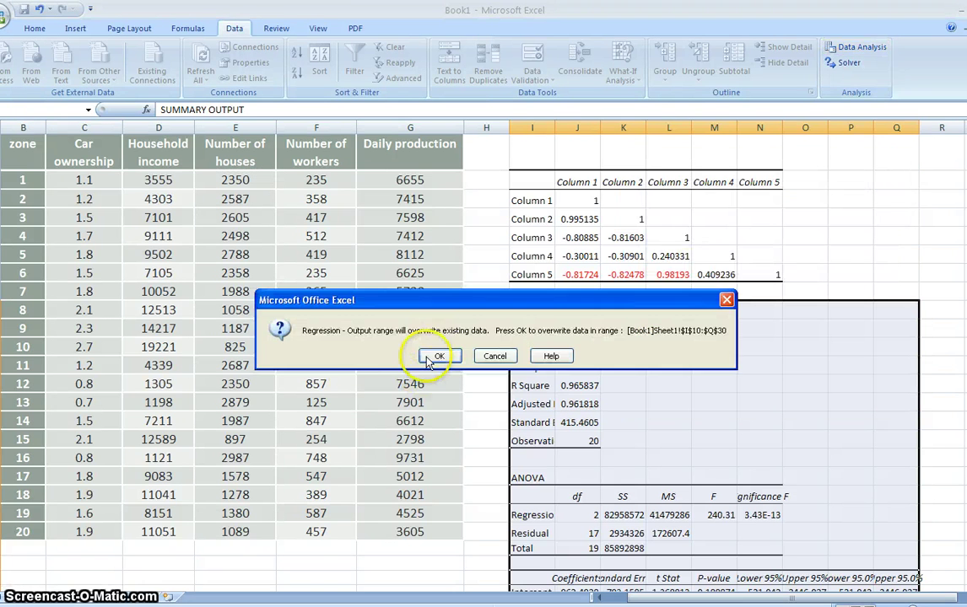
{"action": "left_click", "coordinate": [437, 357]}
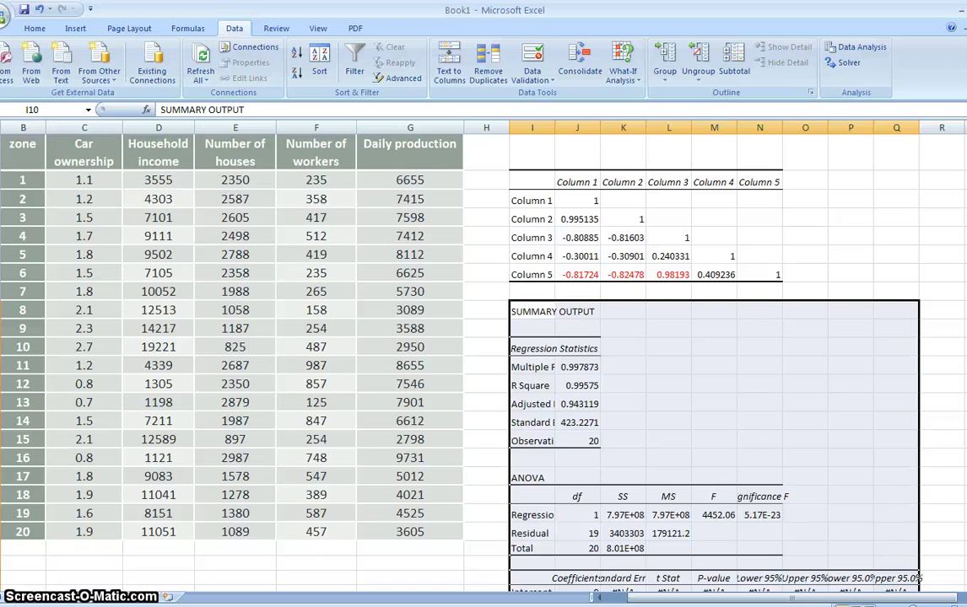
{"action": "scroll", "coordinate": [432, 325], "scroll_direction": "down", "scroll_amount": 1}
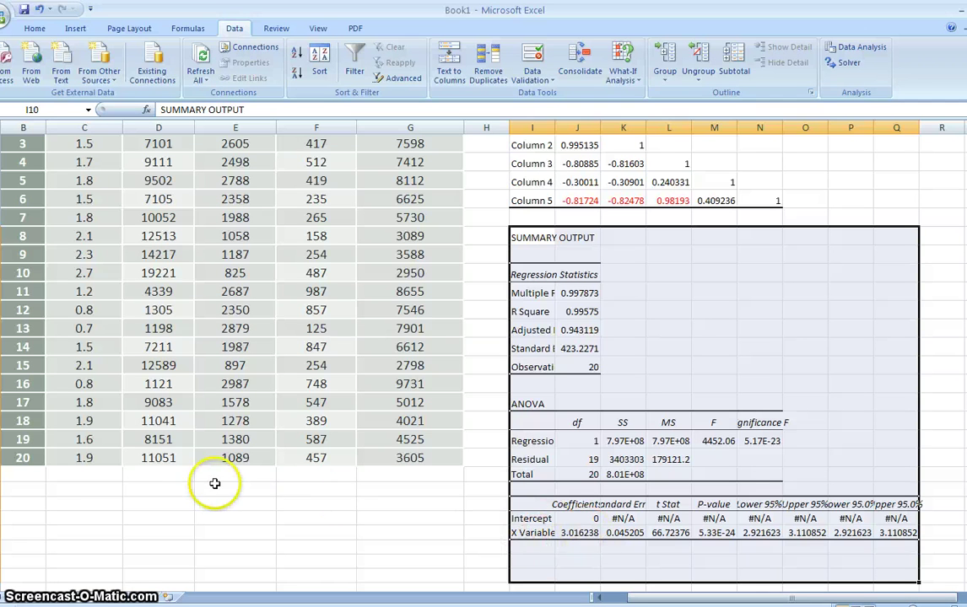
Enter 'P =', a link to the X Variable coefficient, and 'House Hold No' in D25:F25
{"action": "left_click", "coordinate": [172, 502]}
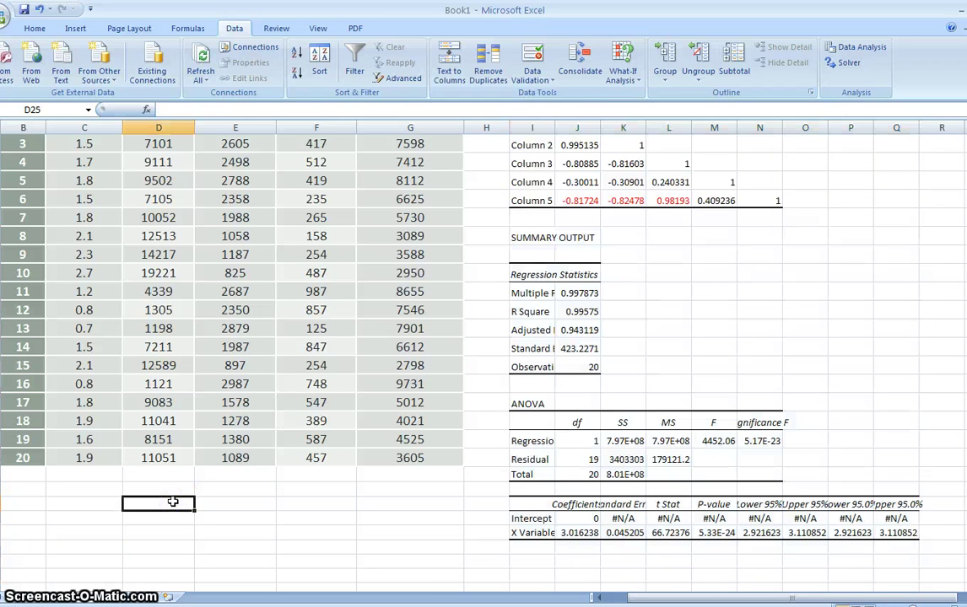
{"action": "type", "text": "P"}
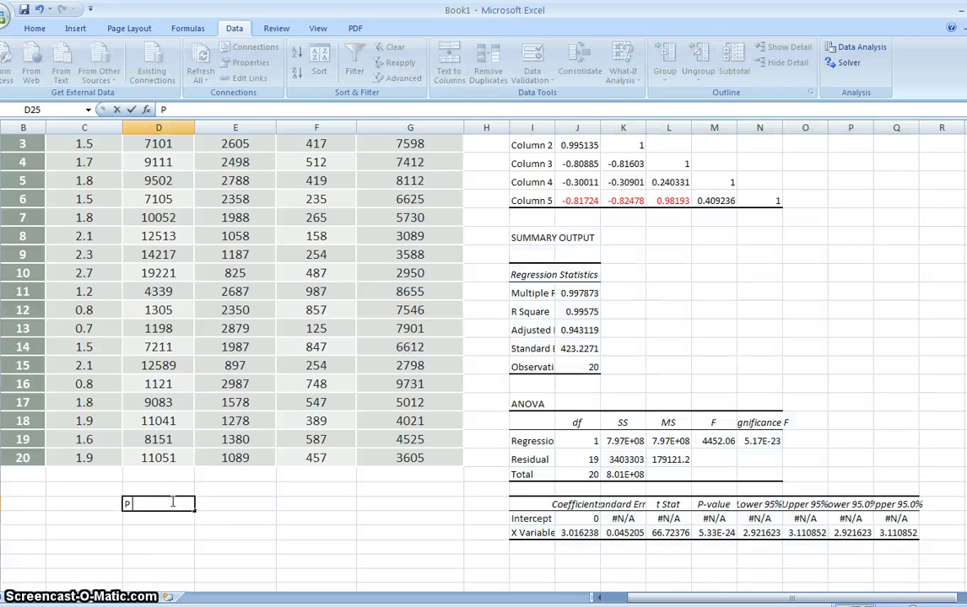
{"action": "type", "text": " ="}
{"action": "key", "text": "Tab"}
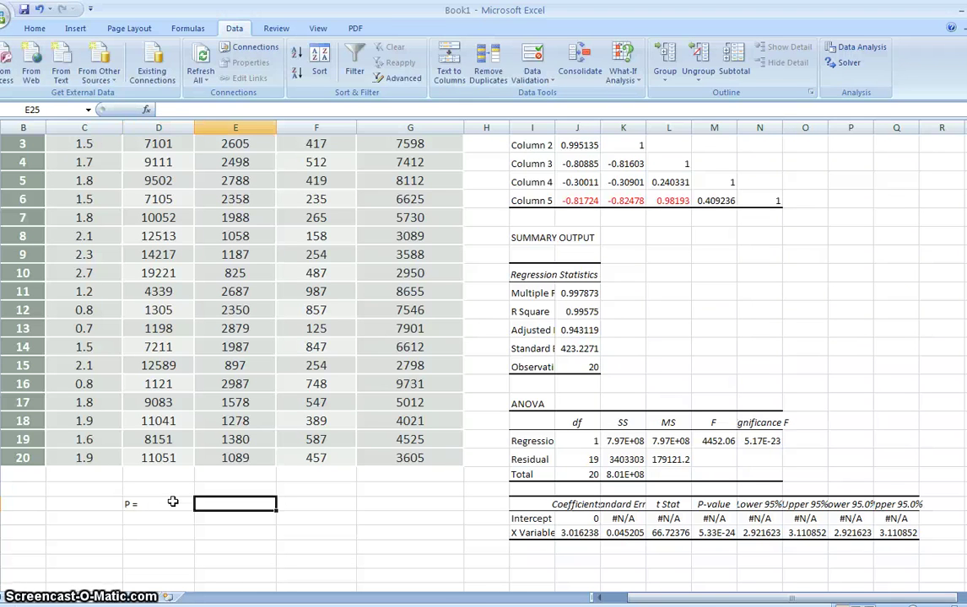
{"action": "type", "text": "="}
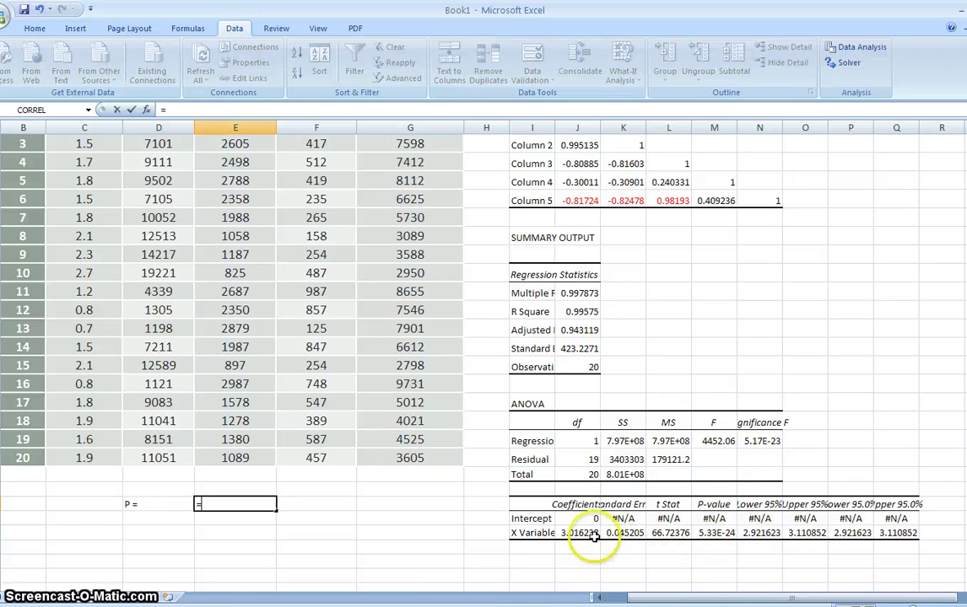
{"action": "left_click", "coordinate": [590, 532]}
{"action": "key", "text": "Tab"}
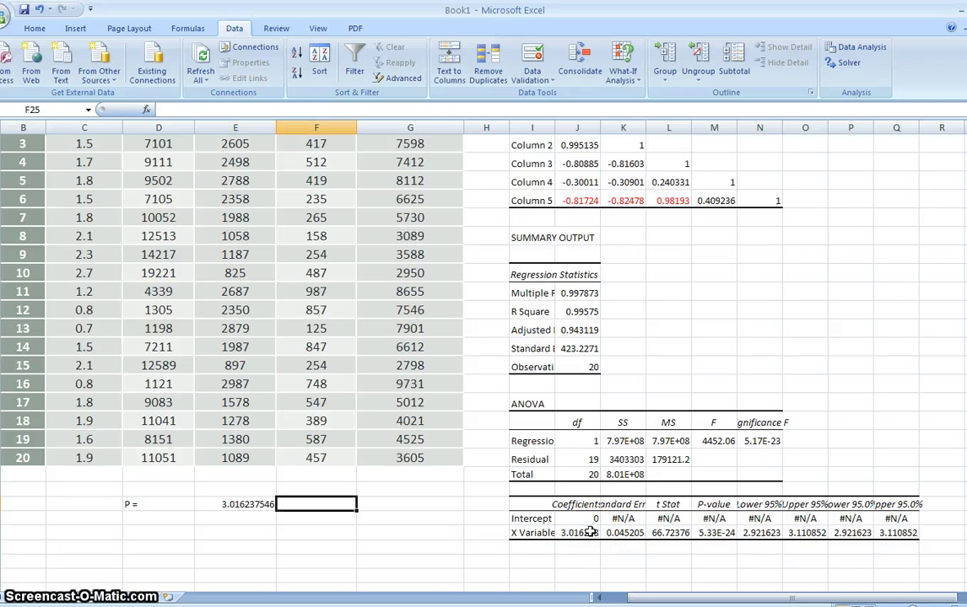
{"action": "type", "text": "House "}
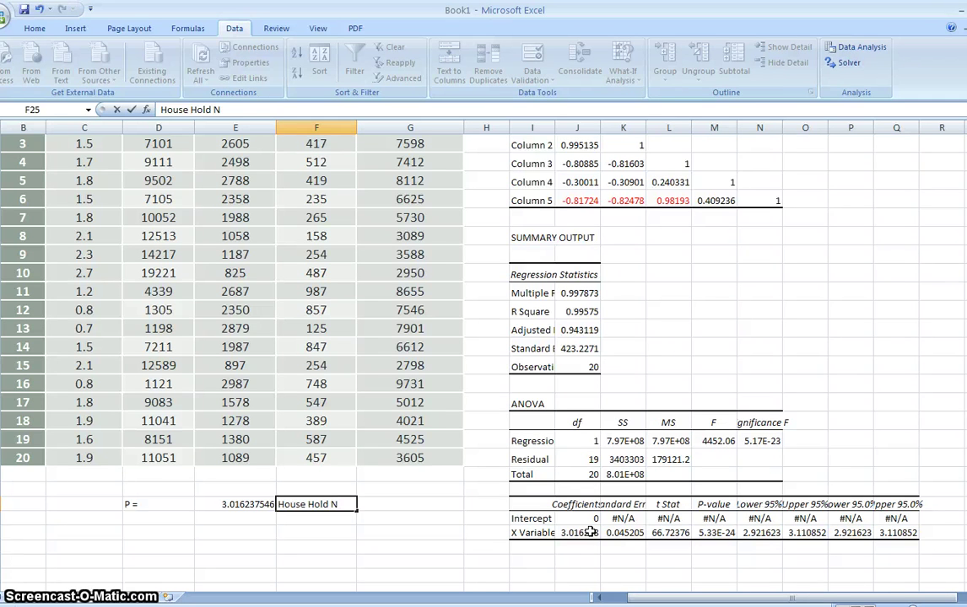
{"action": "type", "text": "Hold No"}
{"action": "key", "text": "Return"}
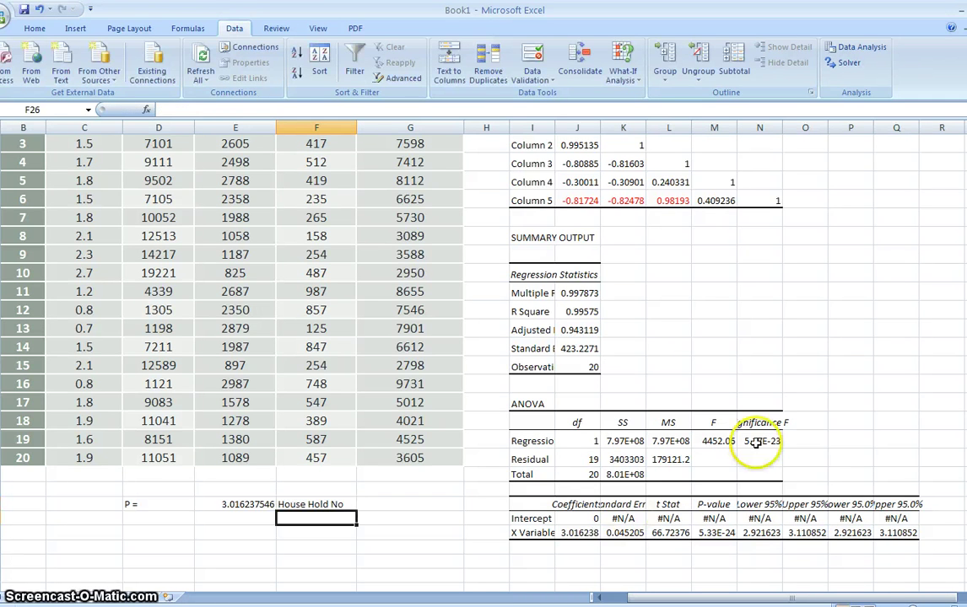
{"action": "left_click_drag", "start_coordinate": [135, 504], "coordinate": [294, 503]}
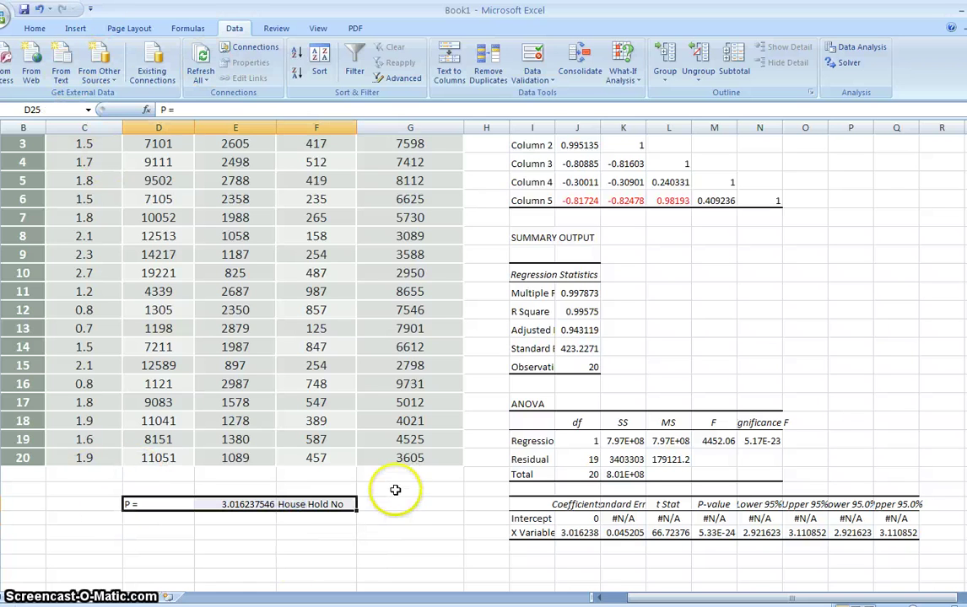